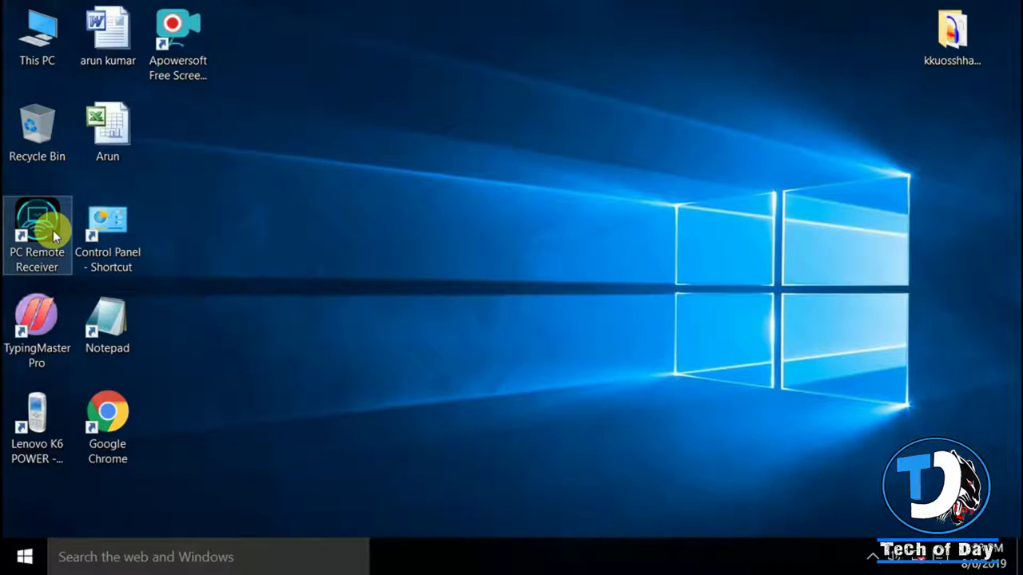
- View the Control Panel categories from its desktop shortcut, close the window and refresh the desktop
left_click(125, 234)
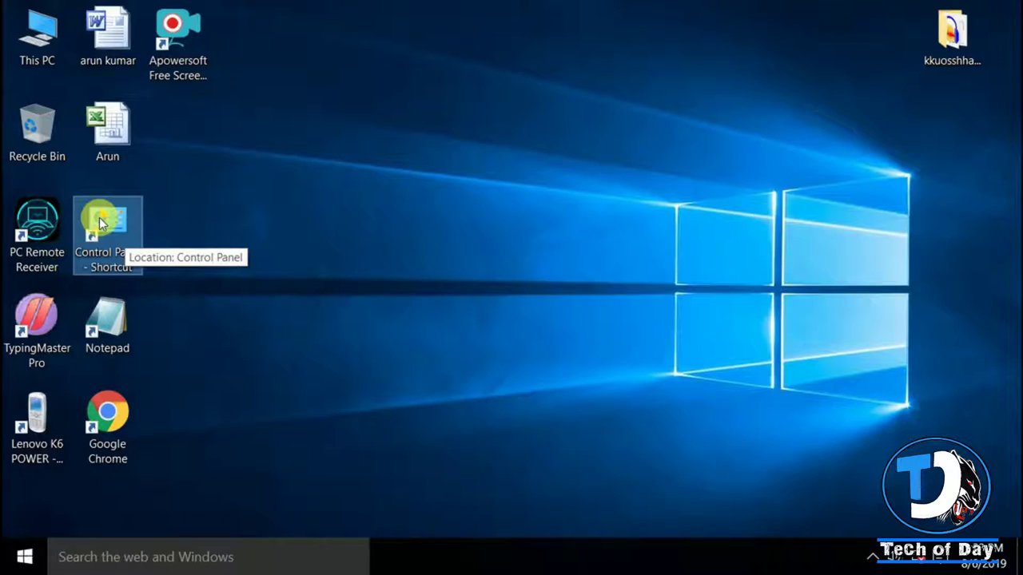
double_click(99, 223)
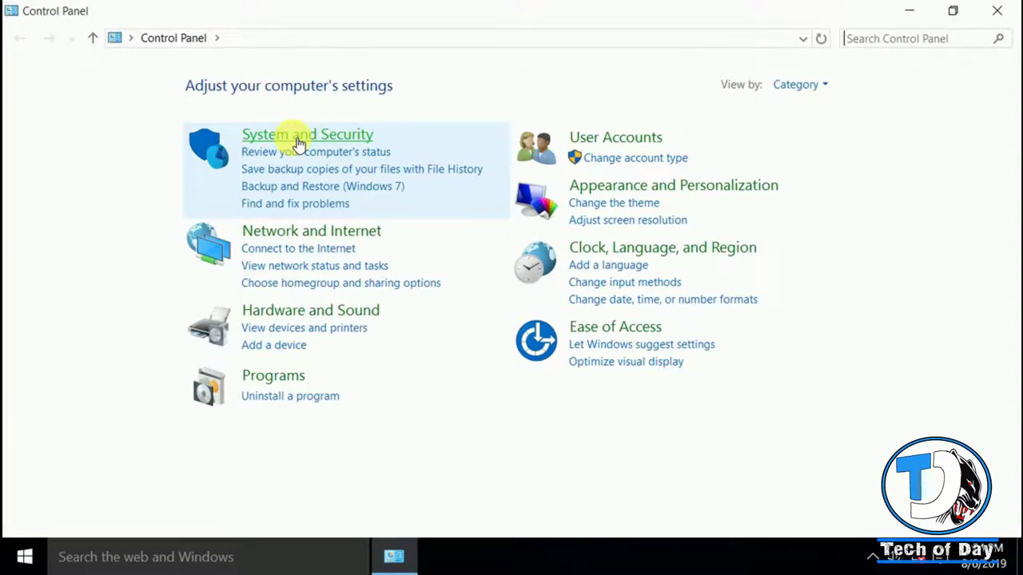
left_click(1007, 10)
right_click(353, 94)
left_click(389, 151)
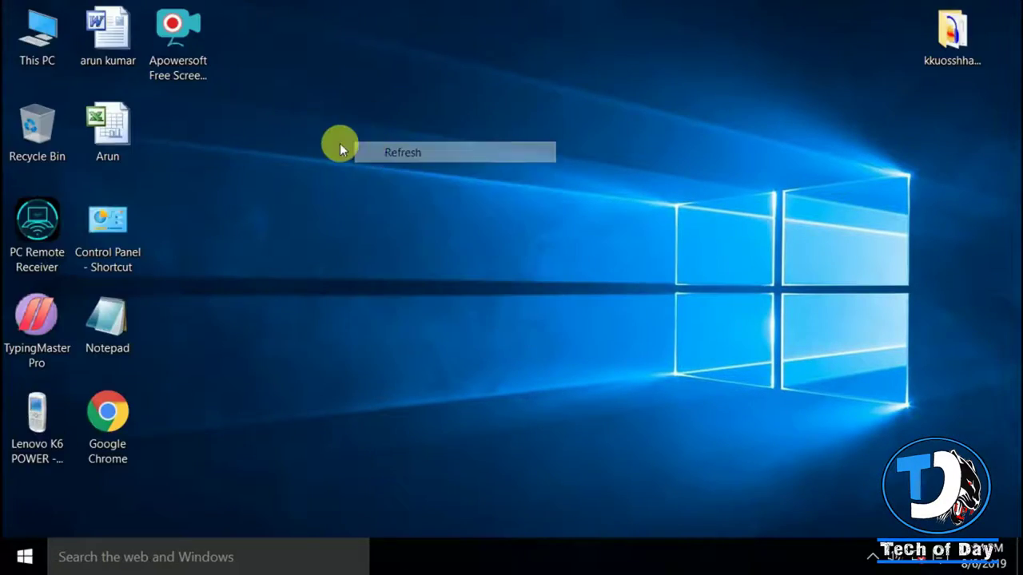
- View the contents of the music volume (E:) drive from This PC and return to the drive list
double_click(44, 38)
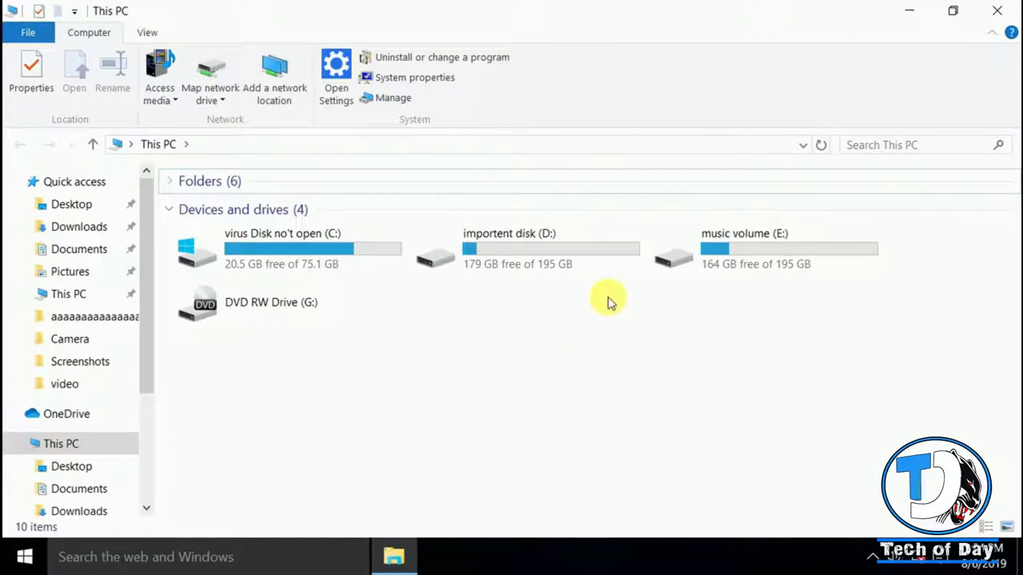
mouse_move(692, 273)
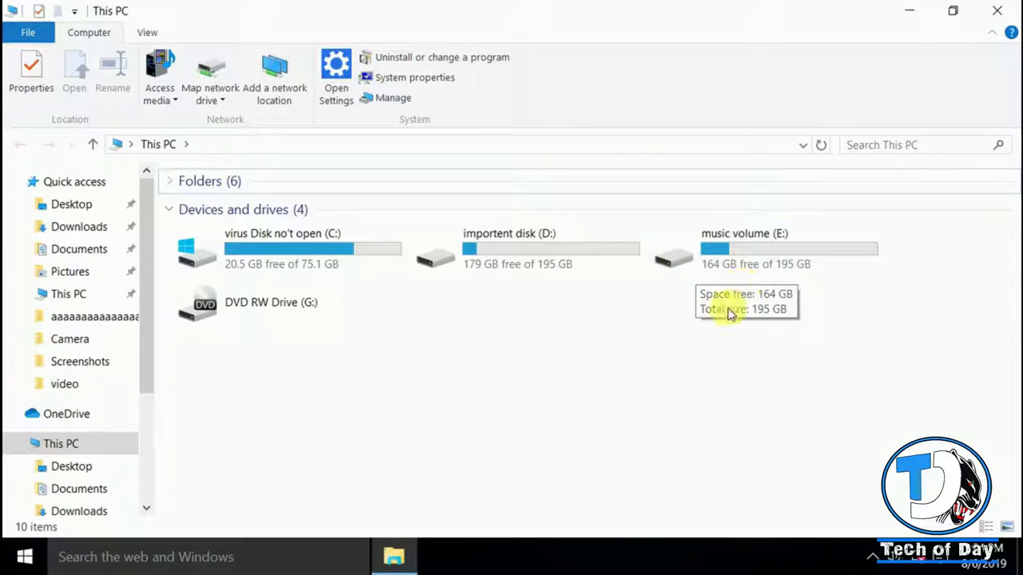
left_click(739, 262)
left_click(519, 231)
left_click(700, 266)
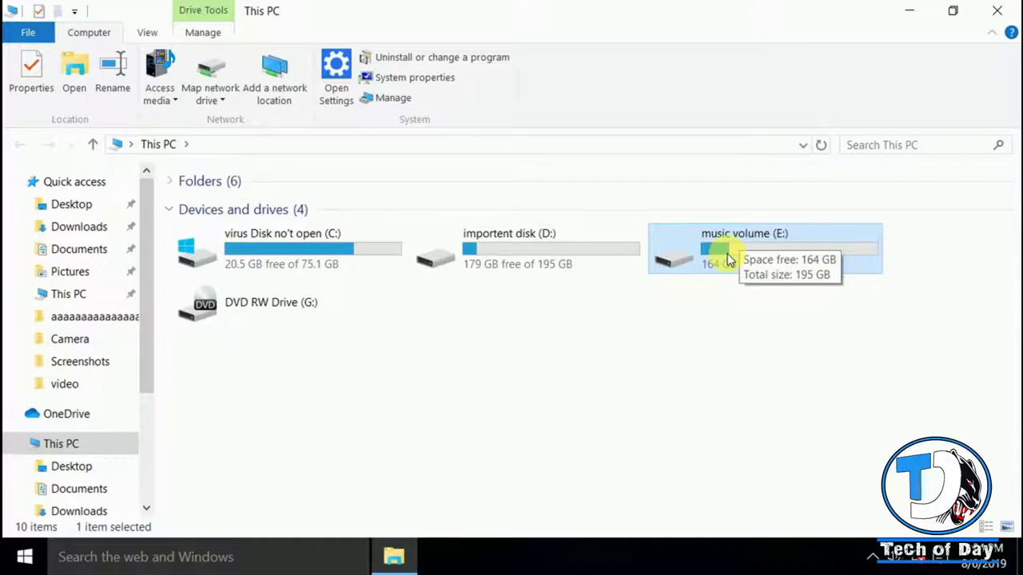
key("Return")
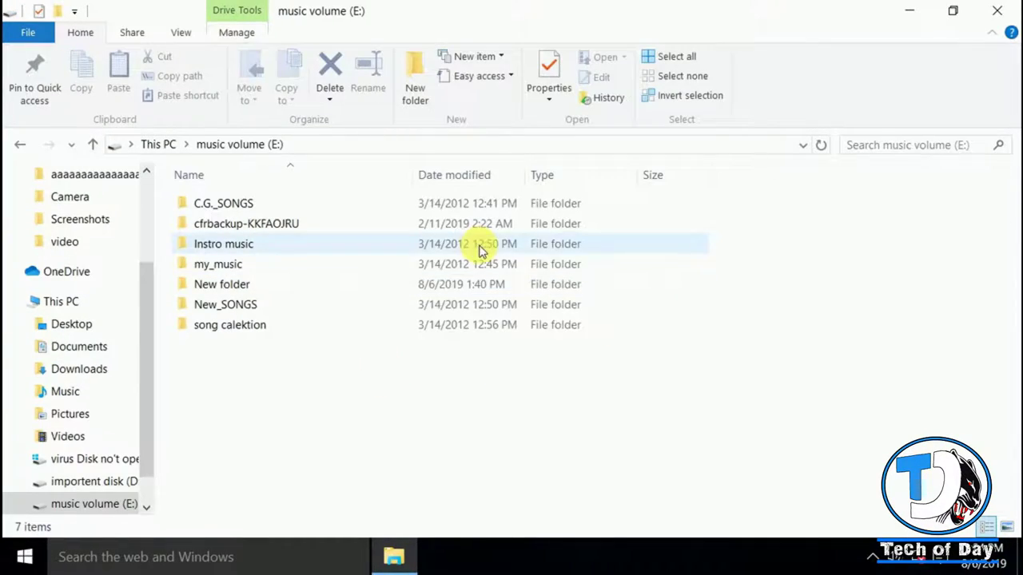
left_click(22, 145)
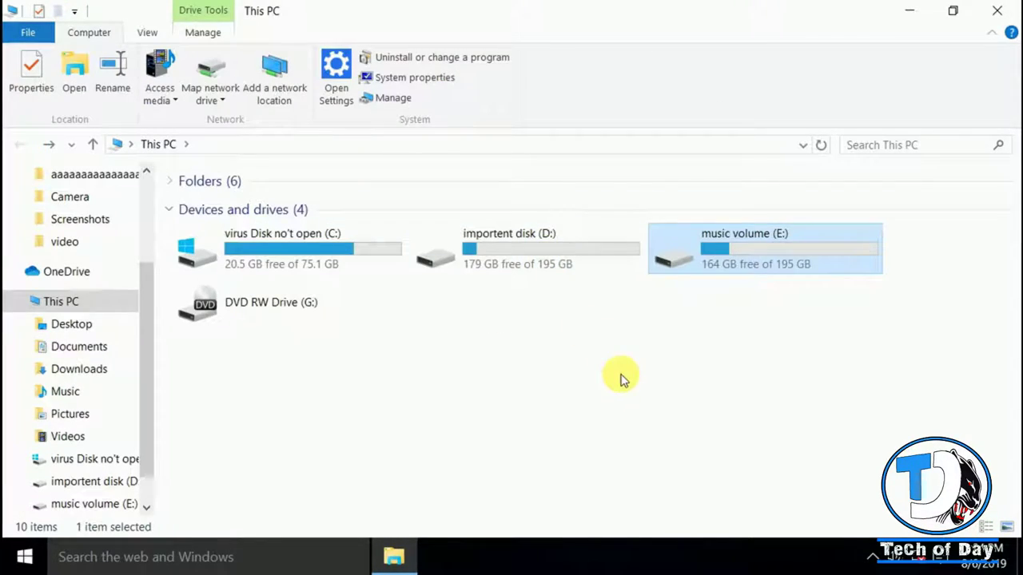
- Open the New _SONG folder inside New_SONGS on the music volume (E:) drive
left_click(739, 253)
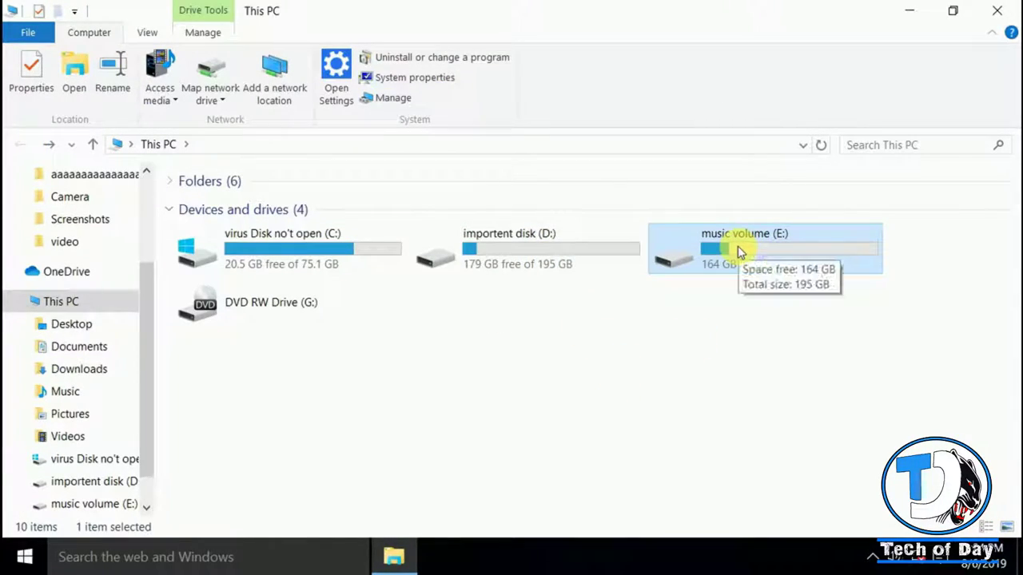
double_click(732, 249)
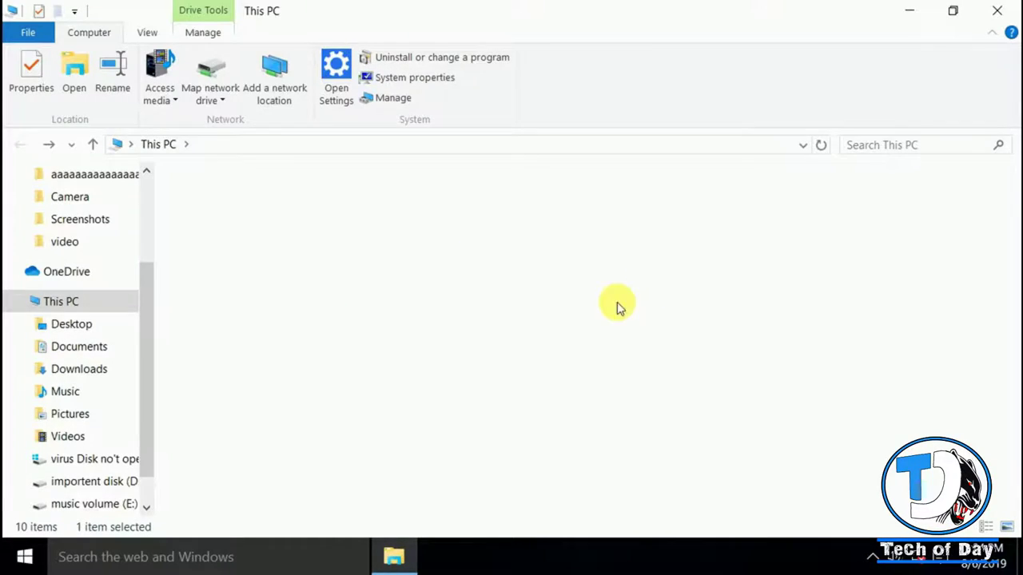
mouse_move(232, 329)
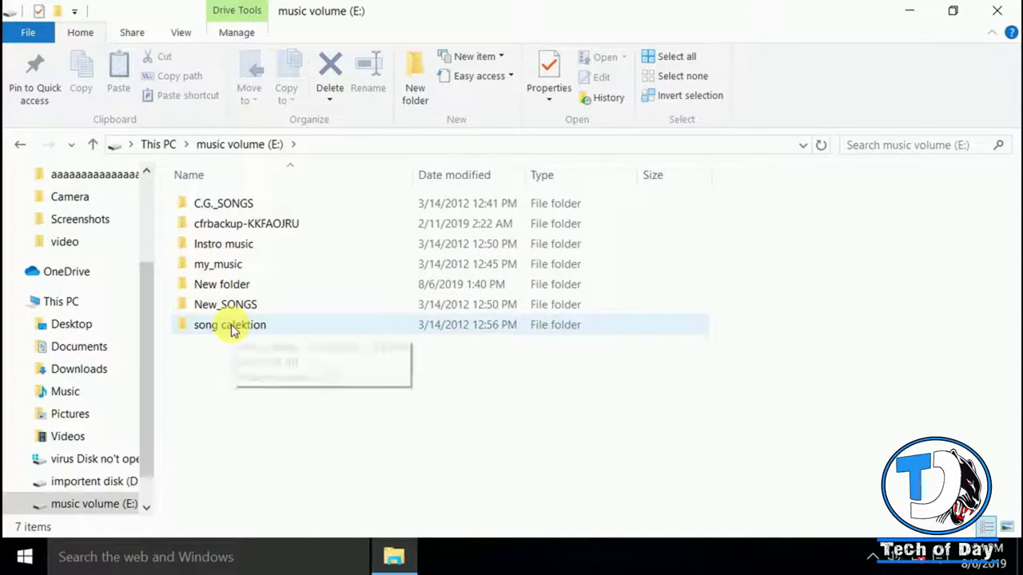
double_click(228, 309)
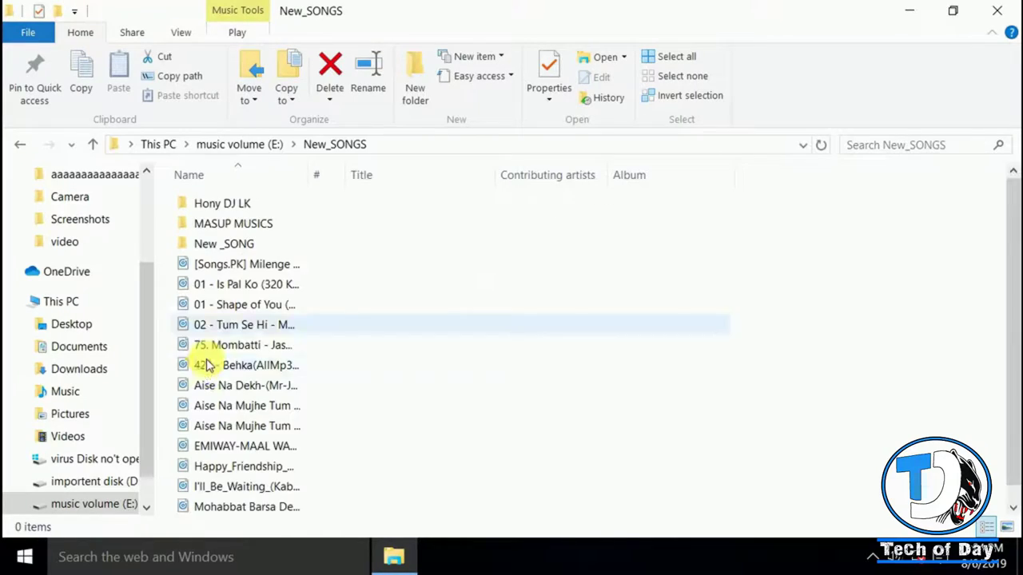
double_click(240, 243)
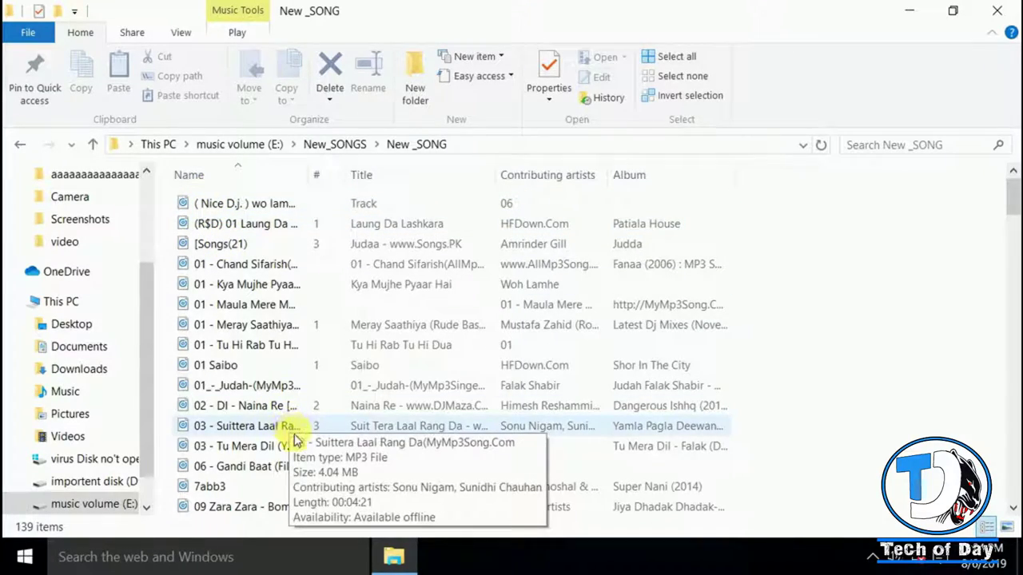
- Examine the complete list of song files in the New _SONG folder from first to last and back
scroll(479, 375, "down", 5)
scroll(479, 376, "up", 5)
scroll(479, 375, "down", 4)
scroll(475, 377, "up", 4)
scroll(472, 375, "down", 12)
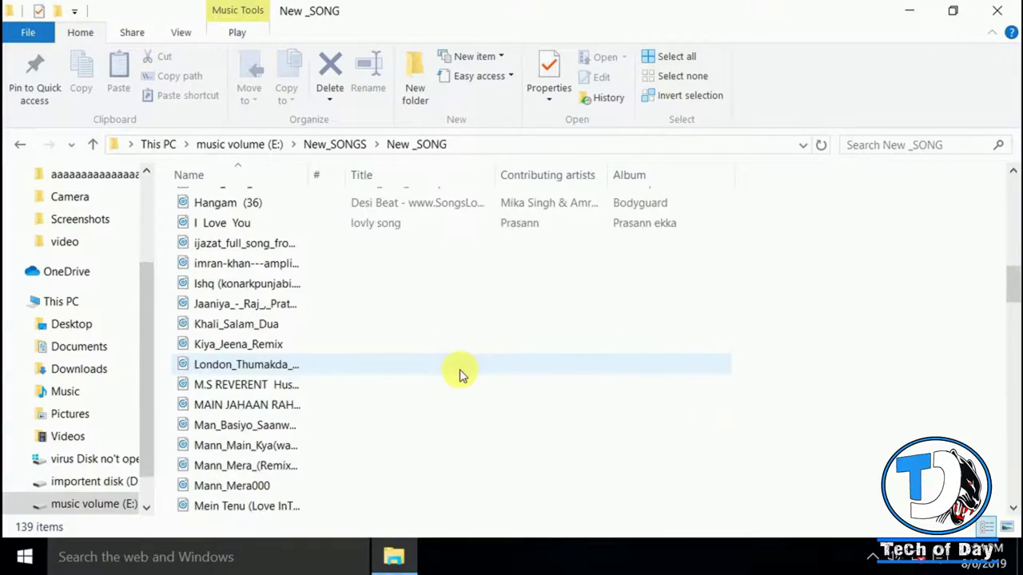
scroll(453, 371, "up", 4)
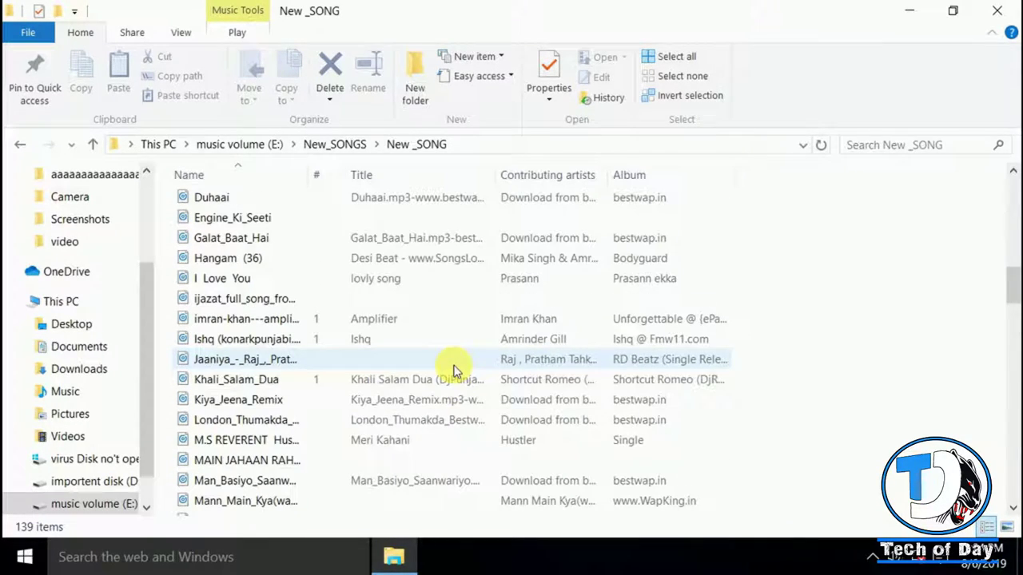
scroll(452, 369, "up", 12)
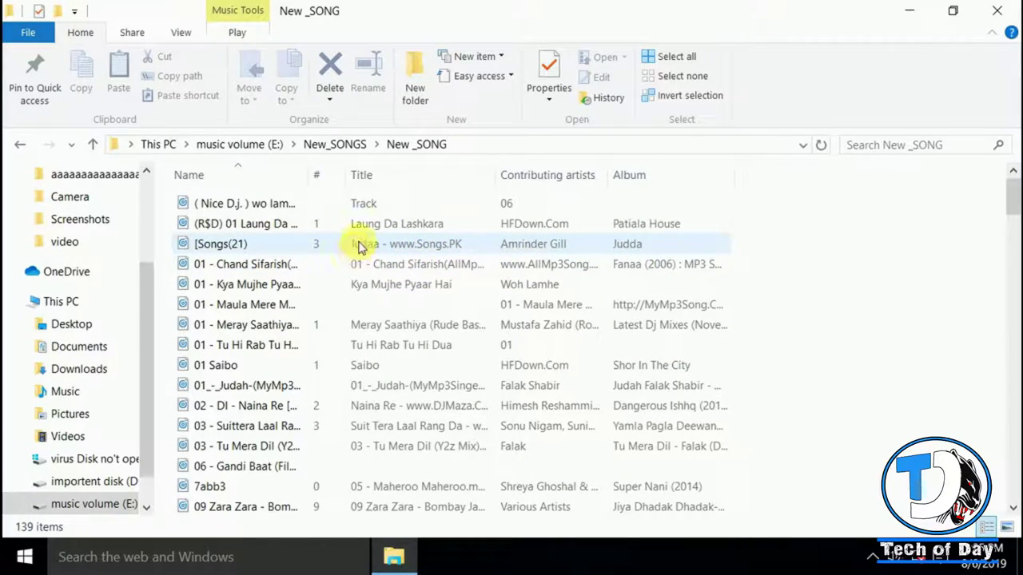
scroll(328, 336, "down", 5)
scroll(320, 377, "up", 5)
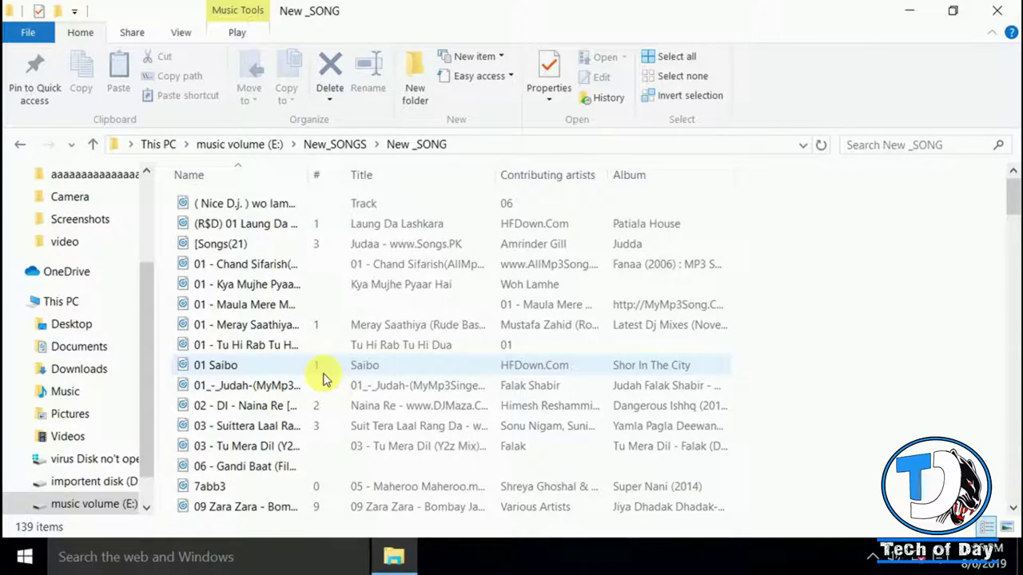
scroll(322, 377, "down", 4)
scroll(322, 377, "up", 4)
scroll(324, 378, "down", 2)
scroll(324, 378, "up", 2)
scroll(323, 378, "down", 6)
scroll(324, 378, "up", 1)
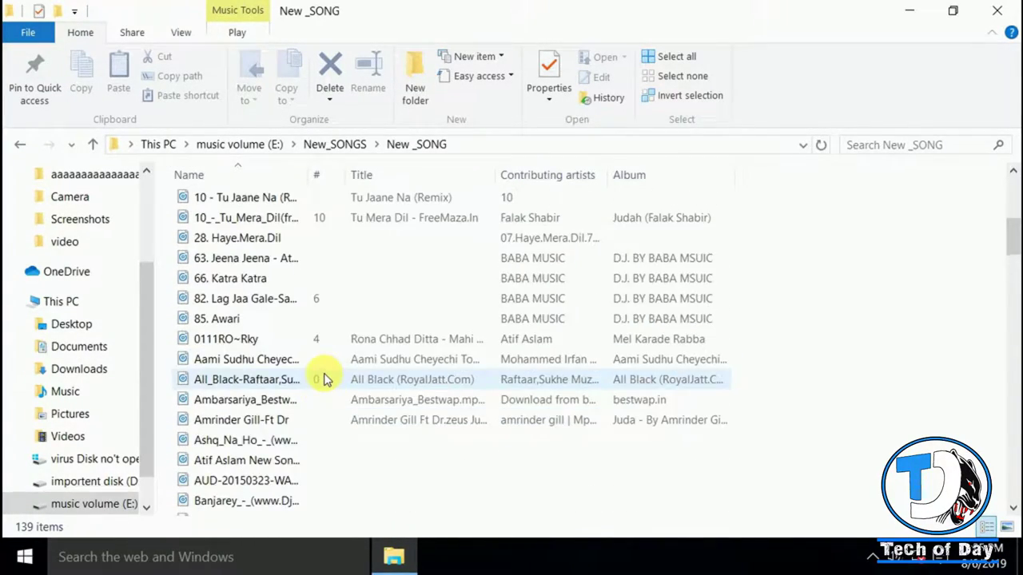
scroll(323, 378, "down", 20)
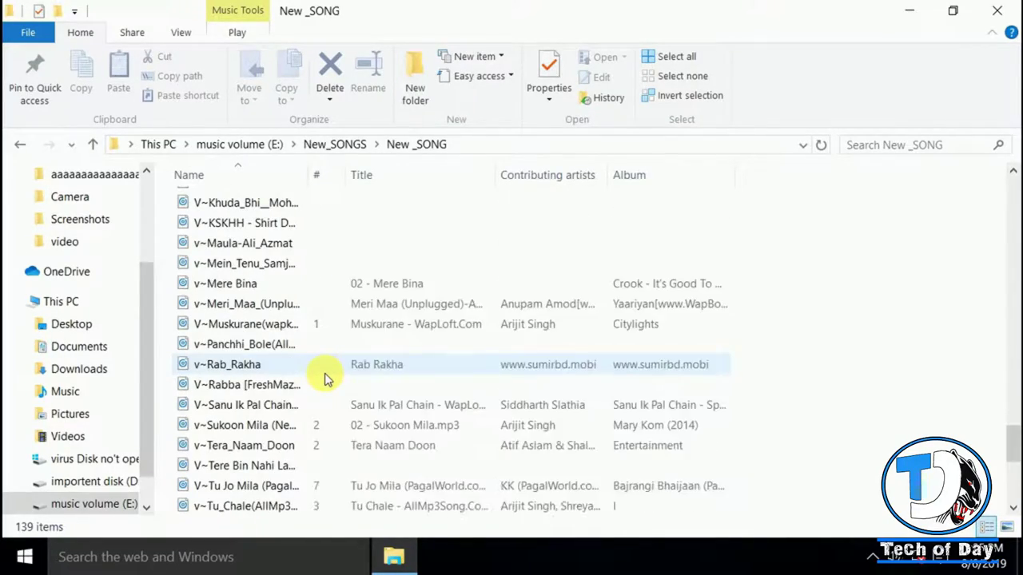
scroll(324, 378, "down", 5)
scroll(323, 378, "up", 20)
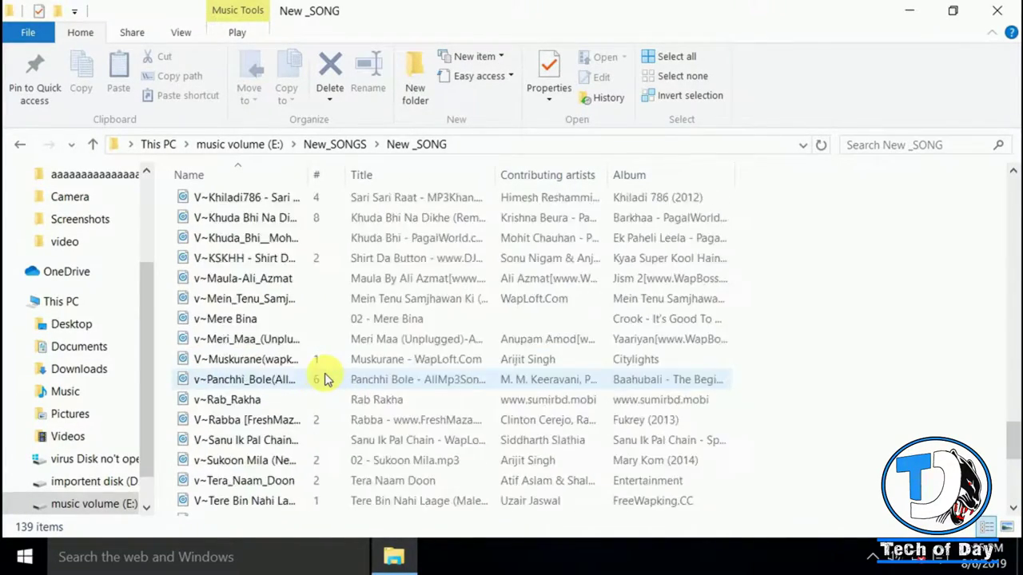
scroll(324, 378, "up", 20)
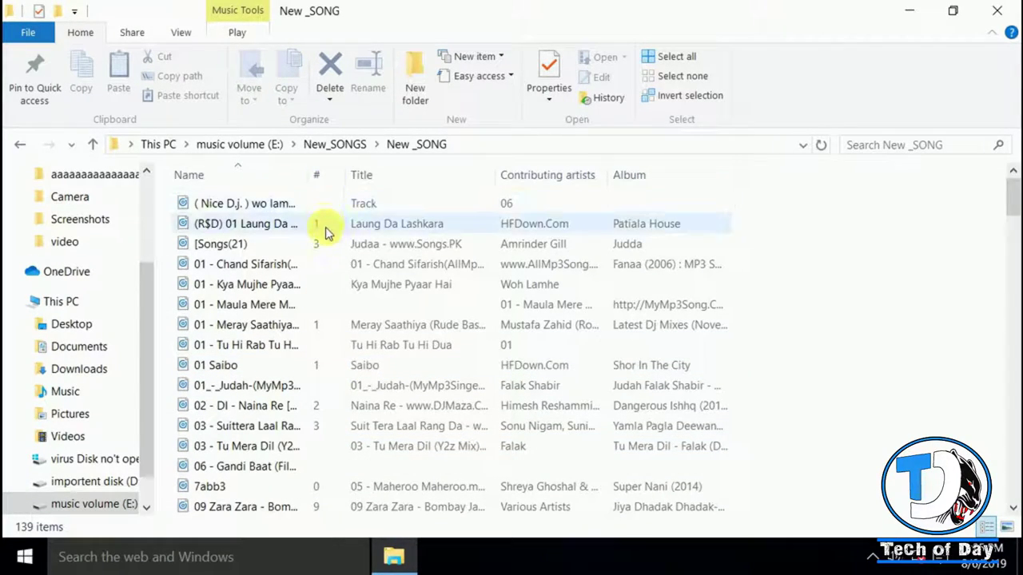
scroll(331, 262, "down", 20)
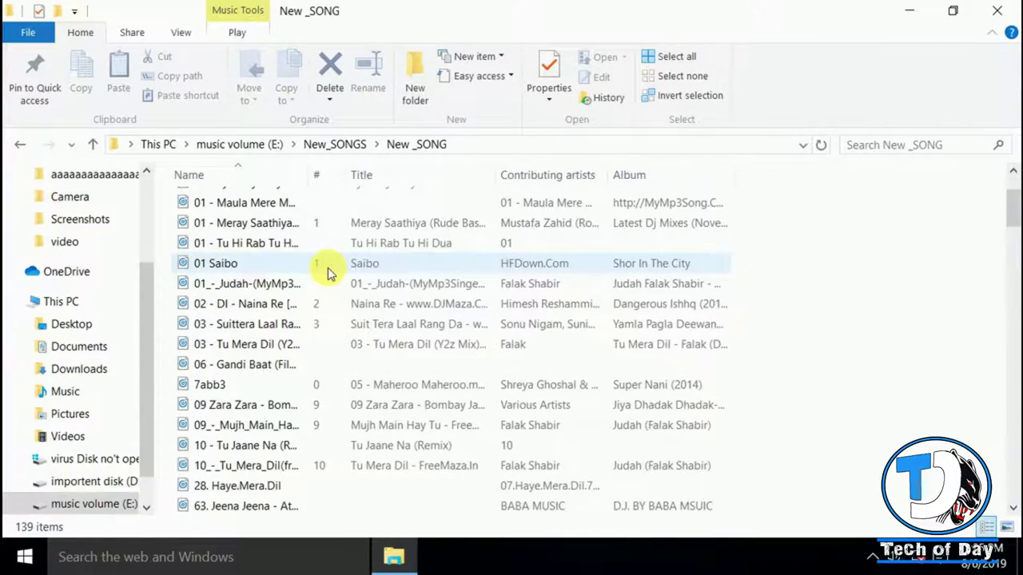
scroll(328, 272, "down", 20)
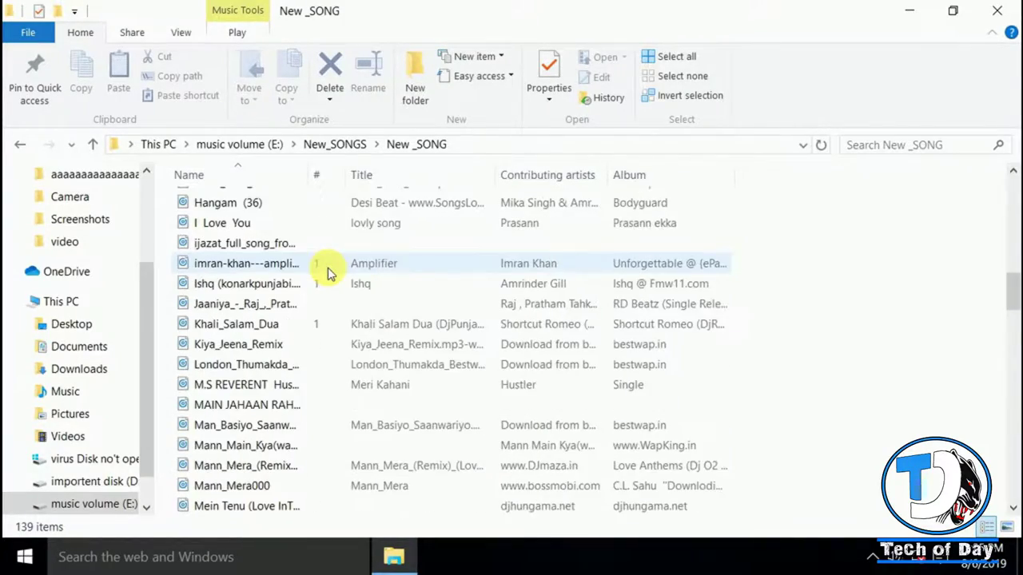
scroll(328, 271, "down", 20)
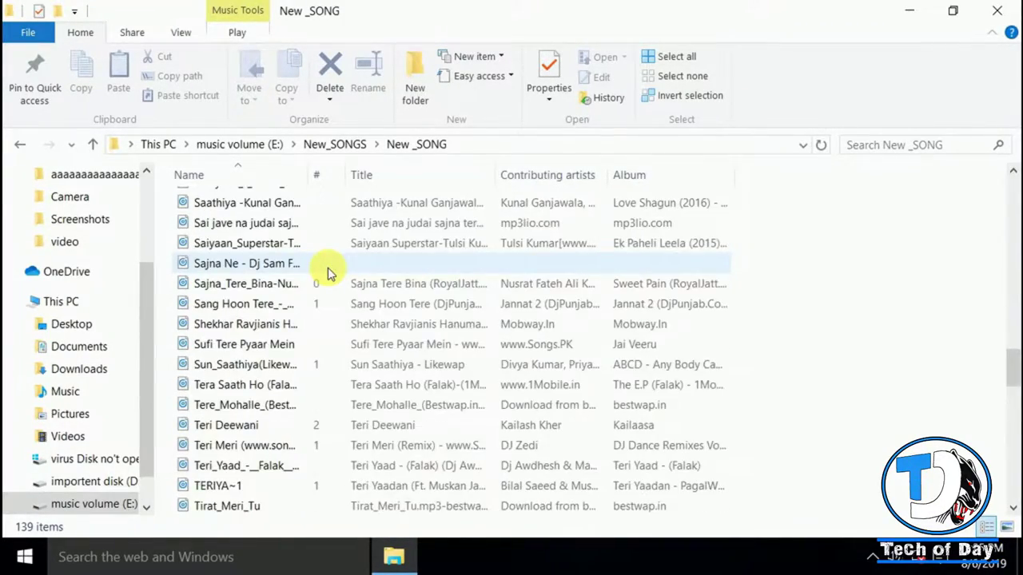
scroll(328, 272, "down", 4)
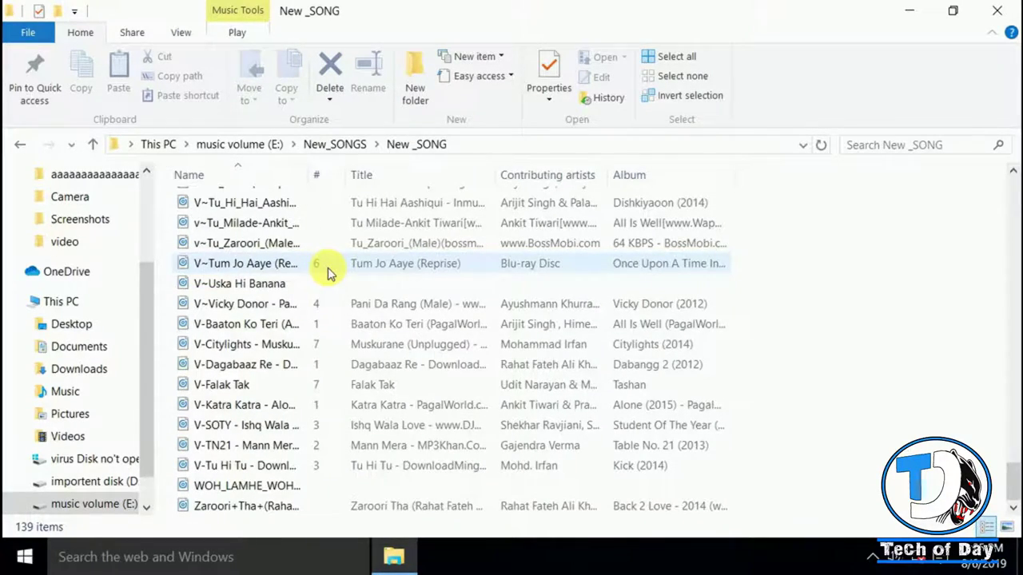
scroll(328, 273, "up", 20)
scroll(328, 273, "up", 20)
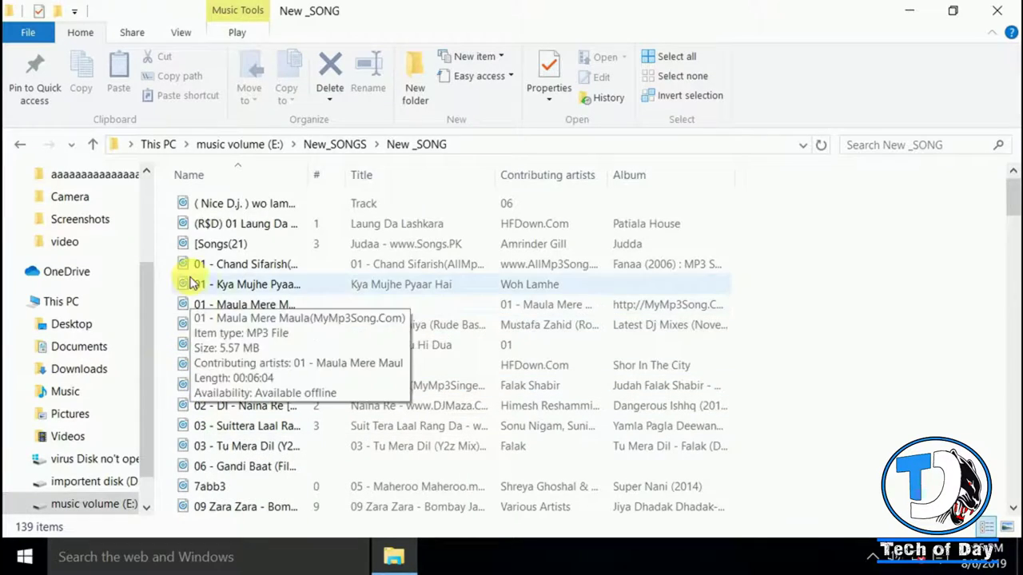
- Select a long run of song files starting from the first file in the list, and clear the selection
left_click(187, 204)
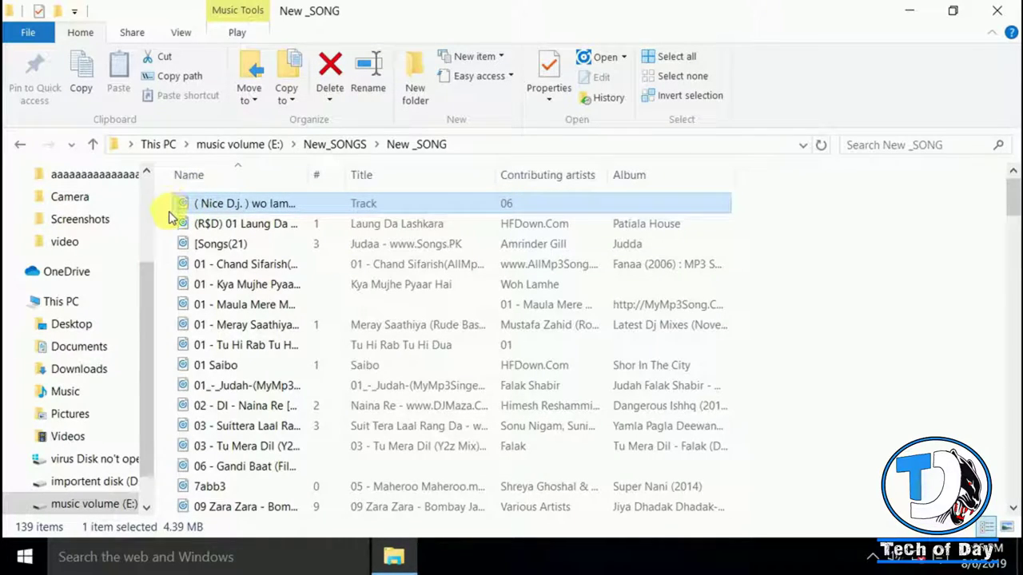
left_click(170, 209)
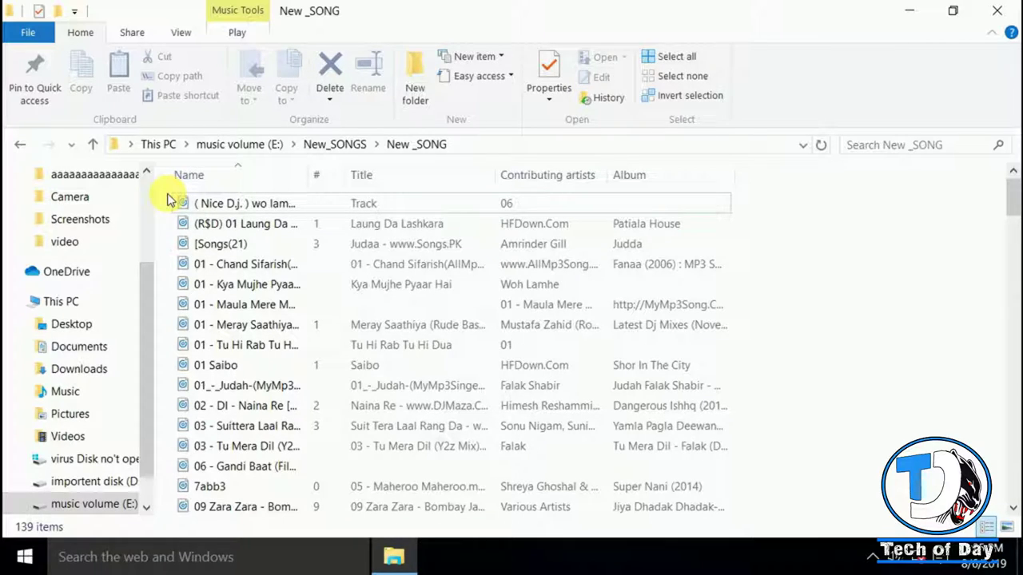
left_click_drag(170, 198, 266, 509)
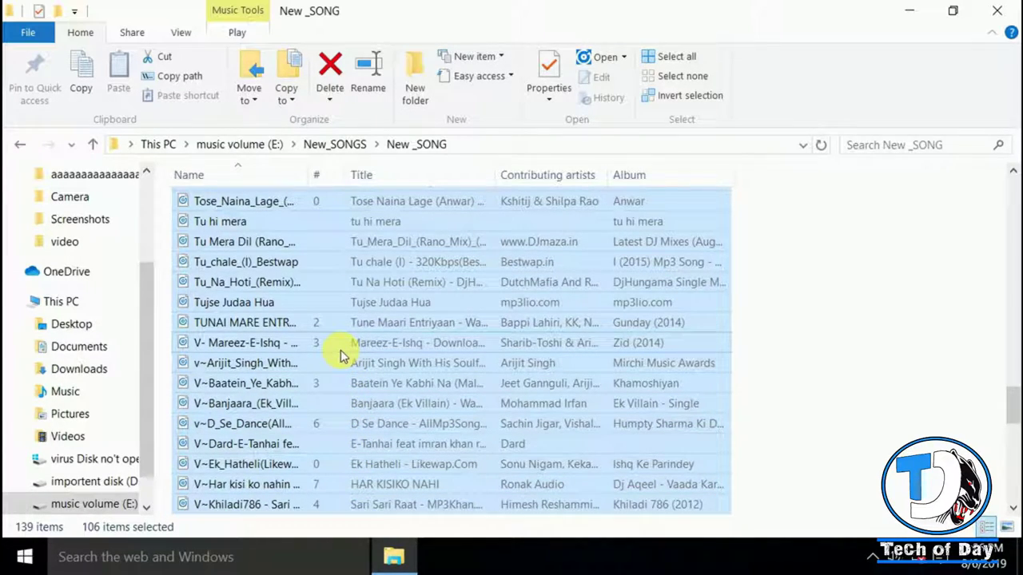
left_click(795, 304)
scroll(647, 340, "up", 20)
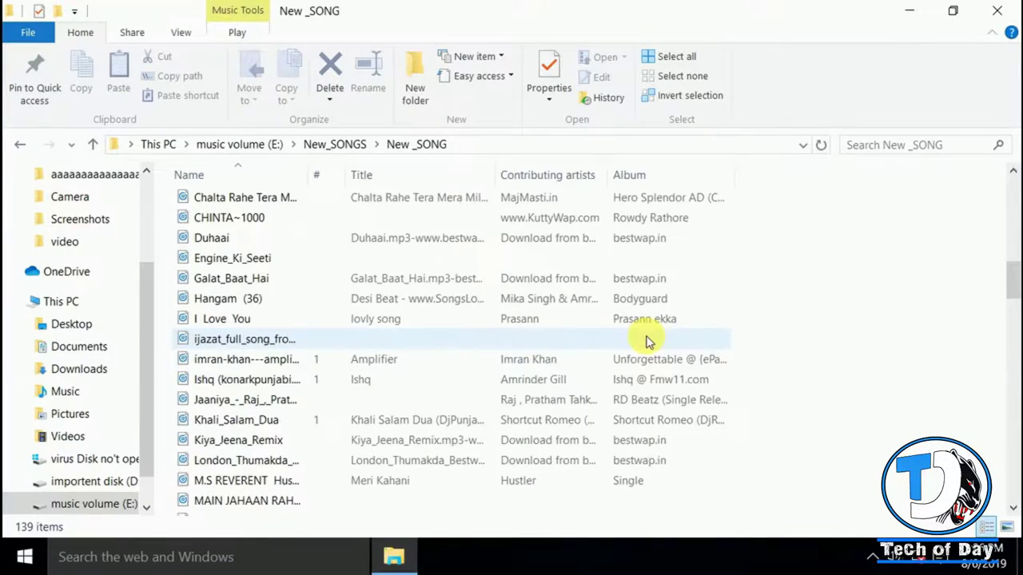
scroll(649, 341, "up", 4)
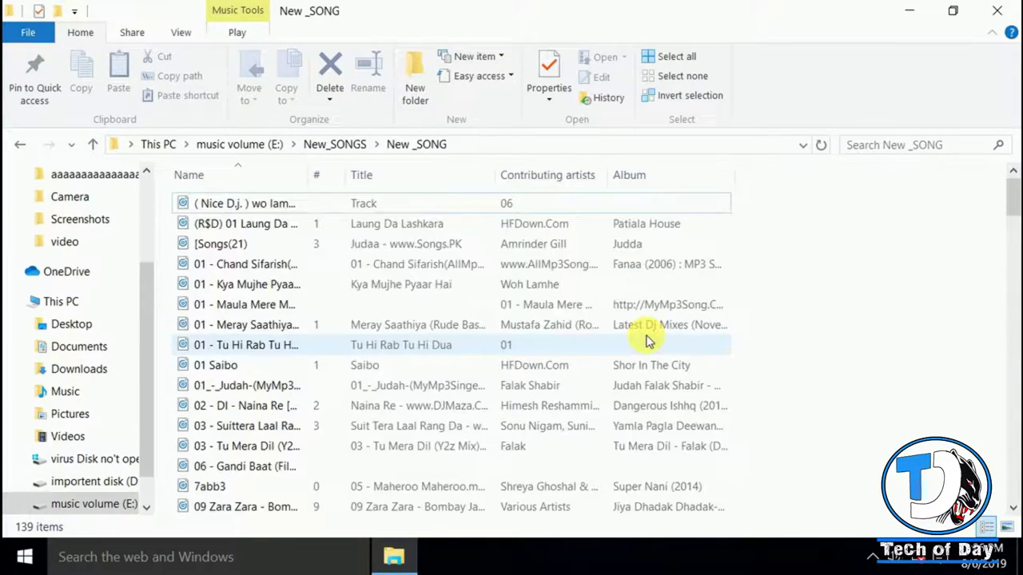
- Close the New _SONG folder window and view the desktop's context options before dismissing them
left_click(994, 16)
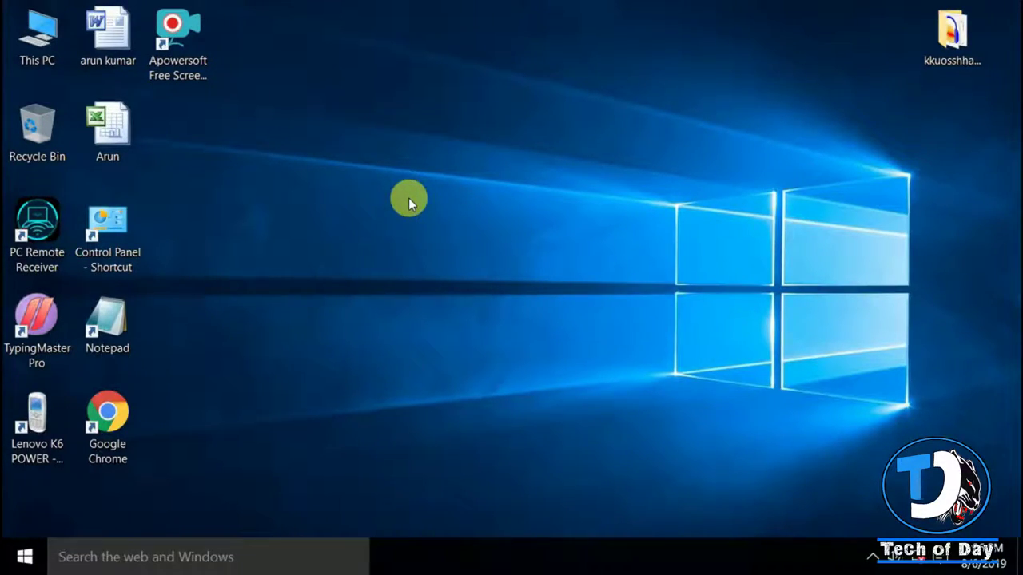
right_click(386, 130)
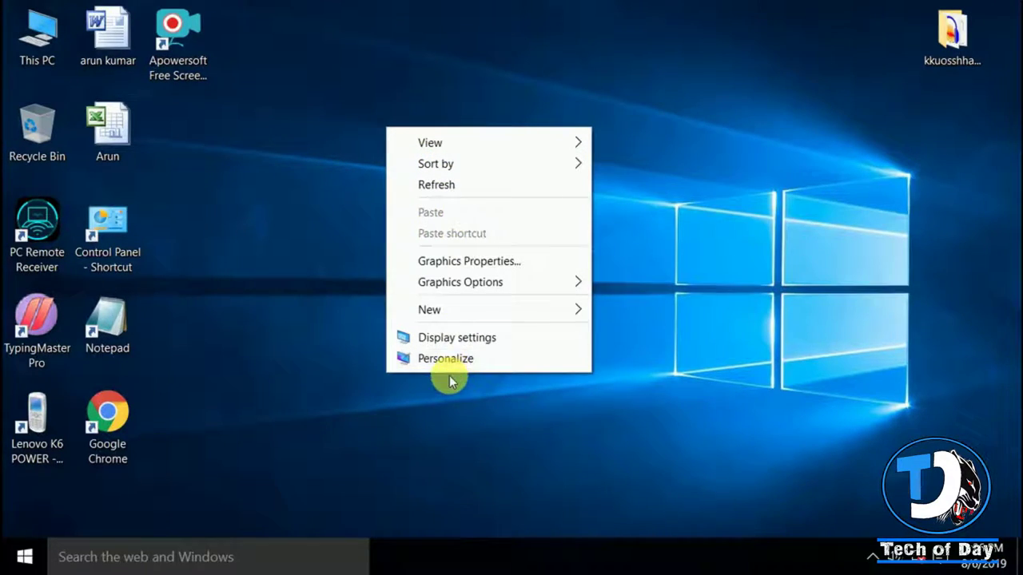
left_click(325, 245)
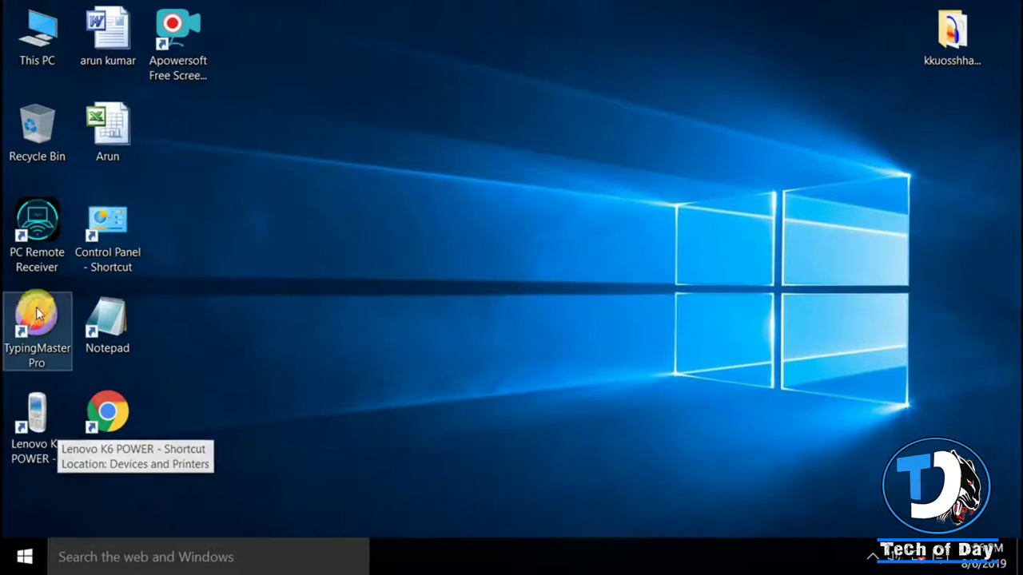
- Open Notepad through its desktop shortcut's context options, and view the blank document's context options before closing Notepad
right_click(101, 318)
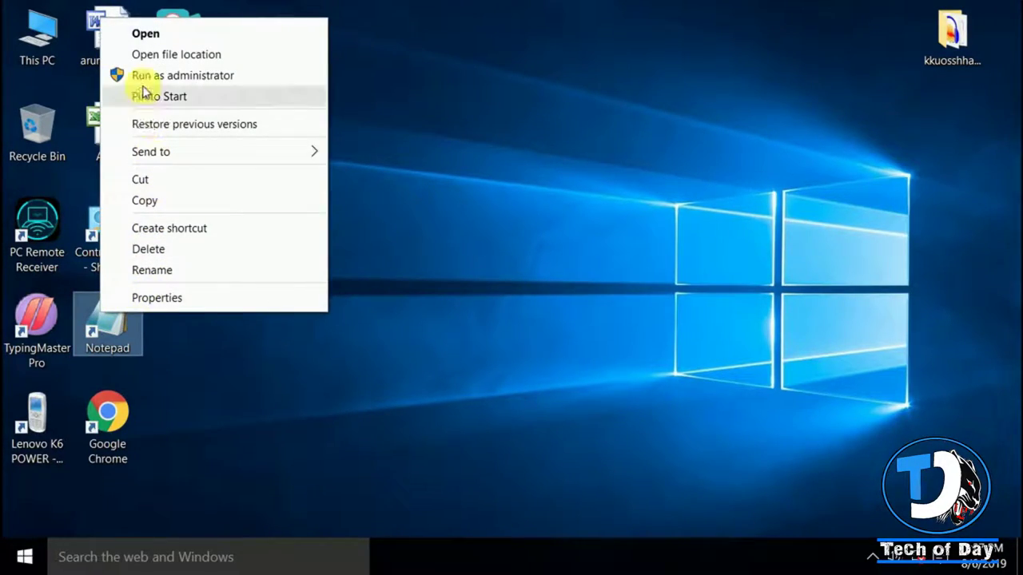
left_click(146, 35)
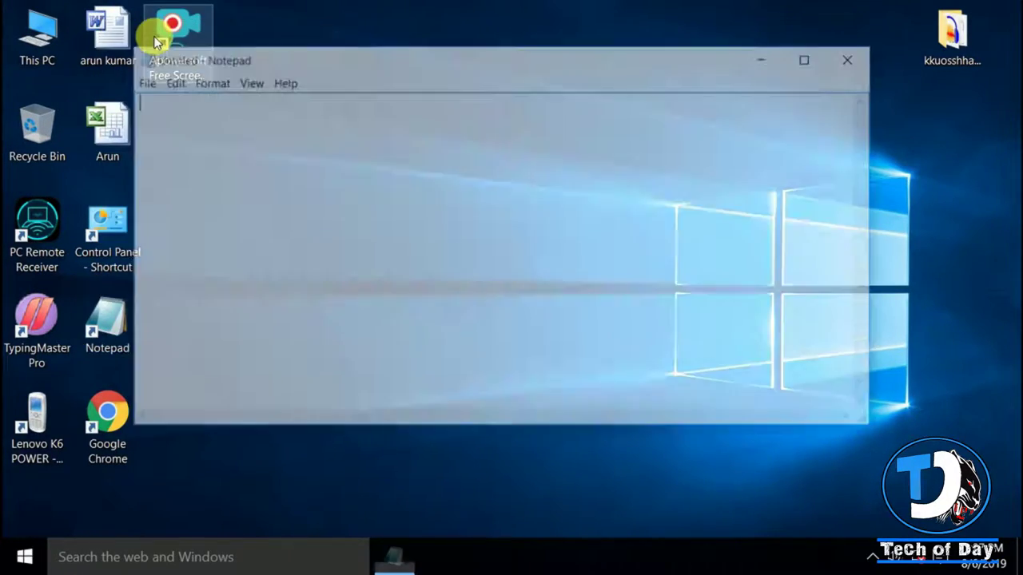
right_click(325, 184)
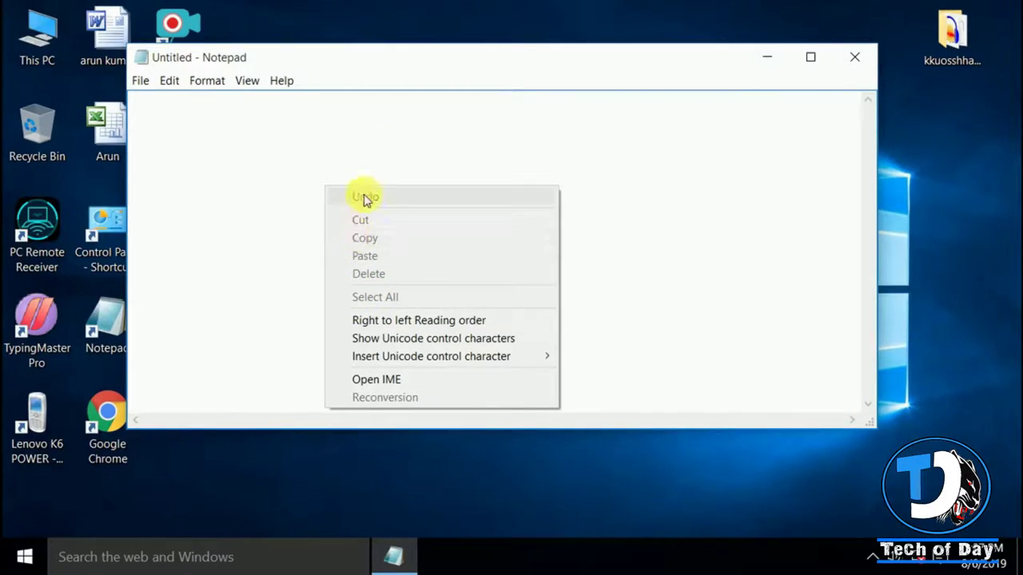
left_click(270, 229)
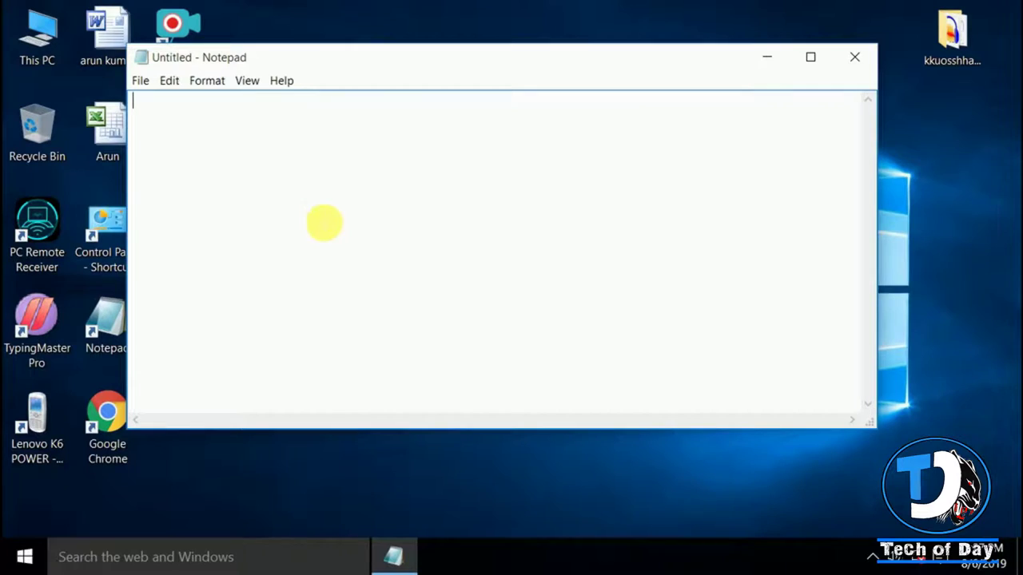
left_click(855, 58)
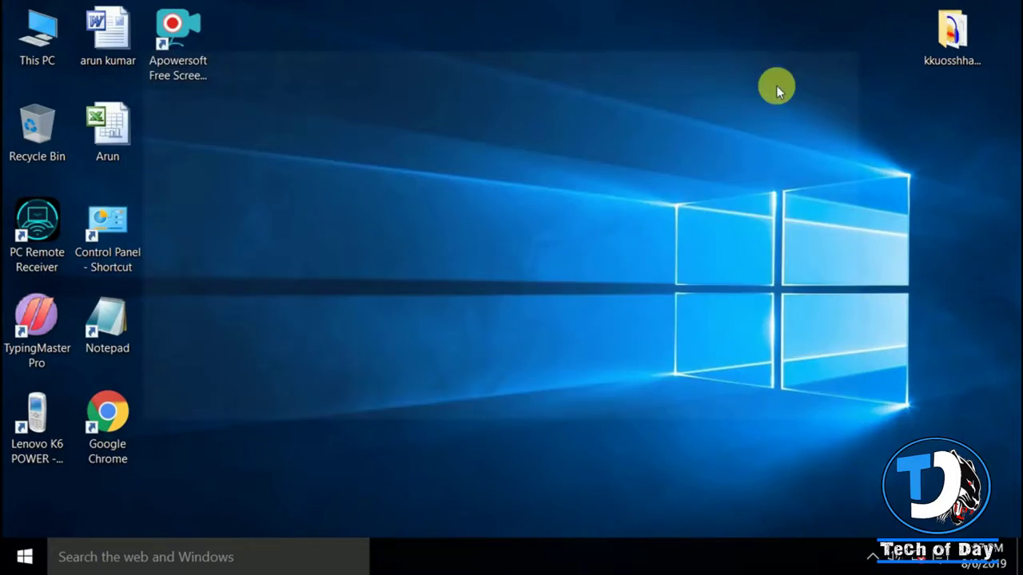
- View the Google Chrome desktop shortcut's context options, and start renaming the shortcut before cancelling and deselecting it
left_click(109, 418)
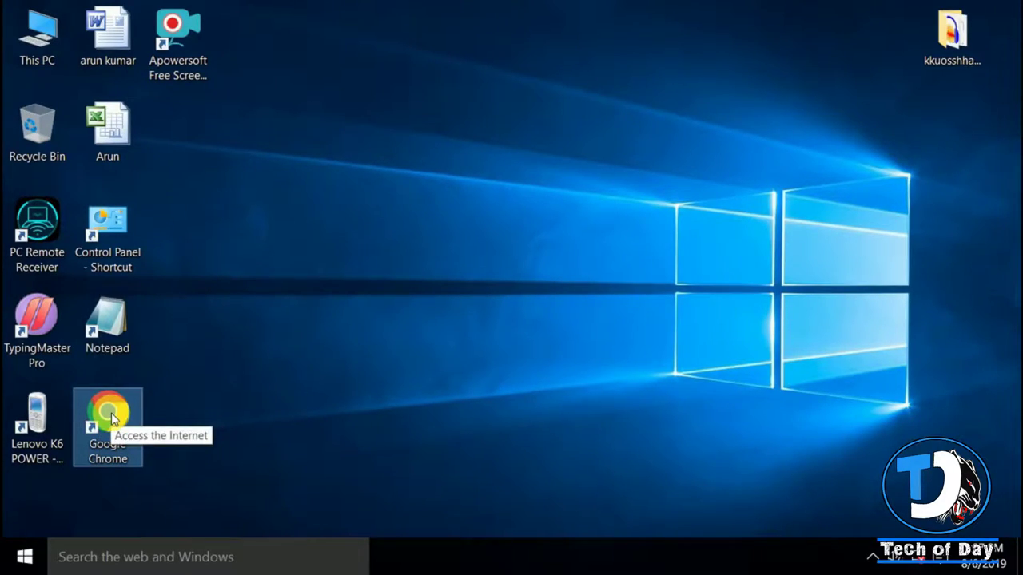
right_click(110, 412)
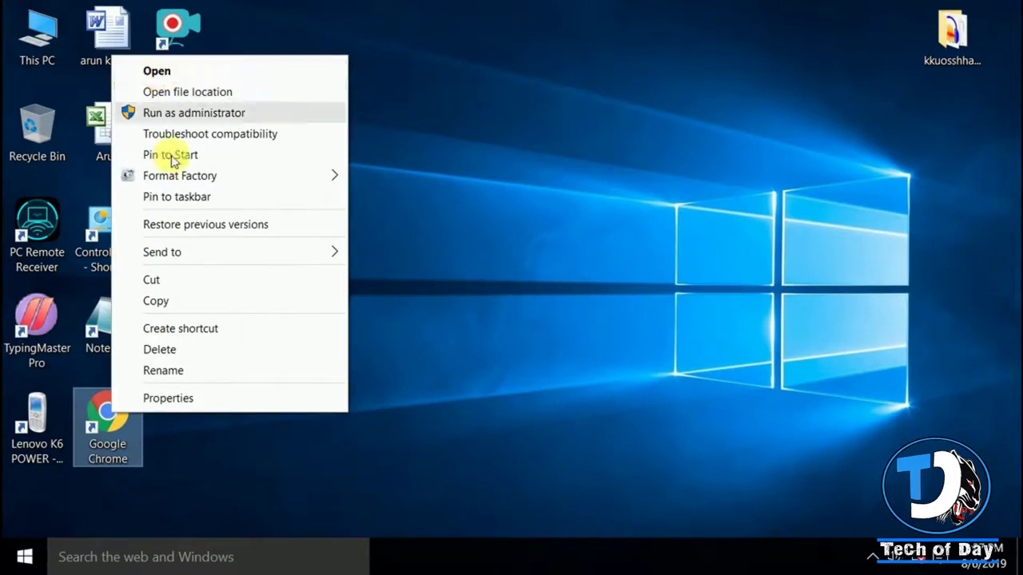
key("m")
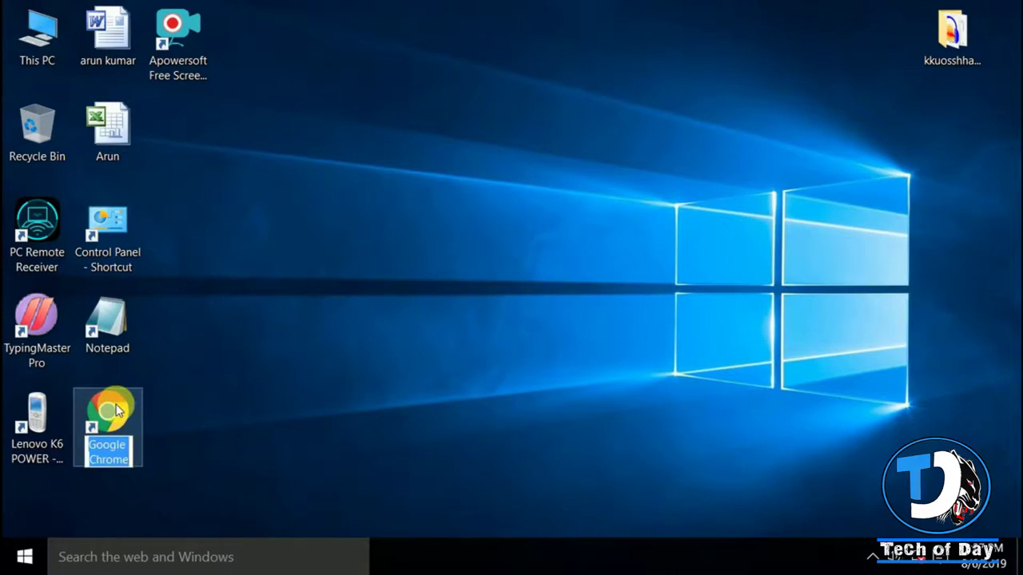
key("Escape")
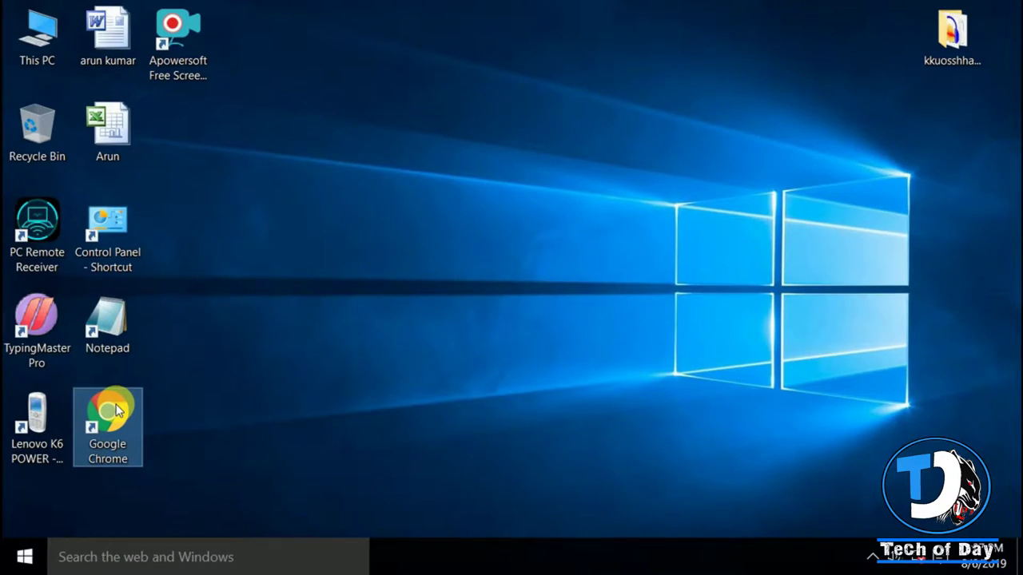
left_click(347, 367)
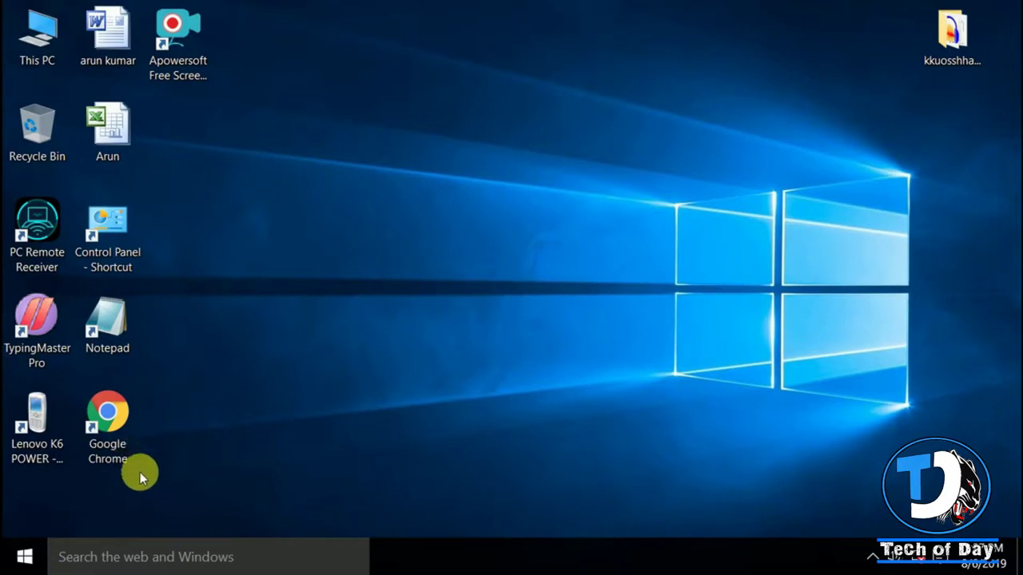
- Browse the list of all installed apps in the Start menu, and dismiss the menu
left_click(24, 562)
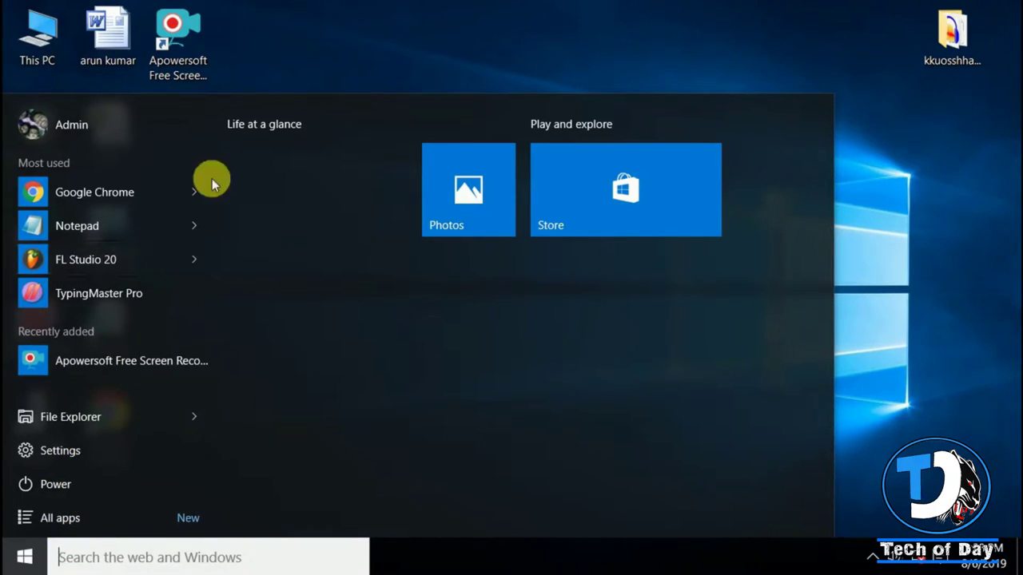
left_click(59, 518)
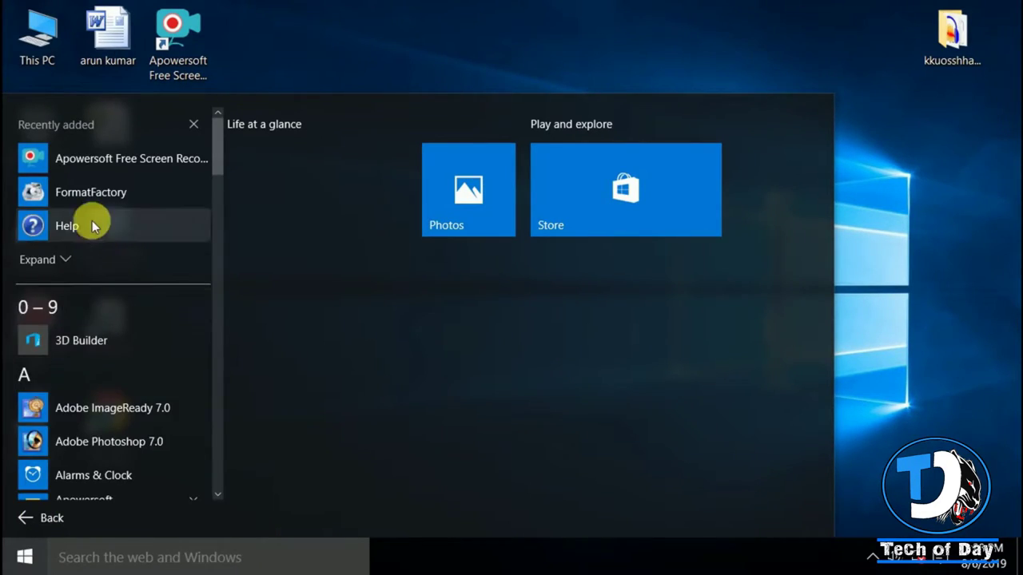
scroll(64, 366, "down", 3)
scroll(64, 366, "up", 3)
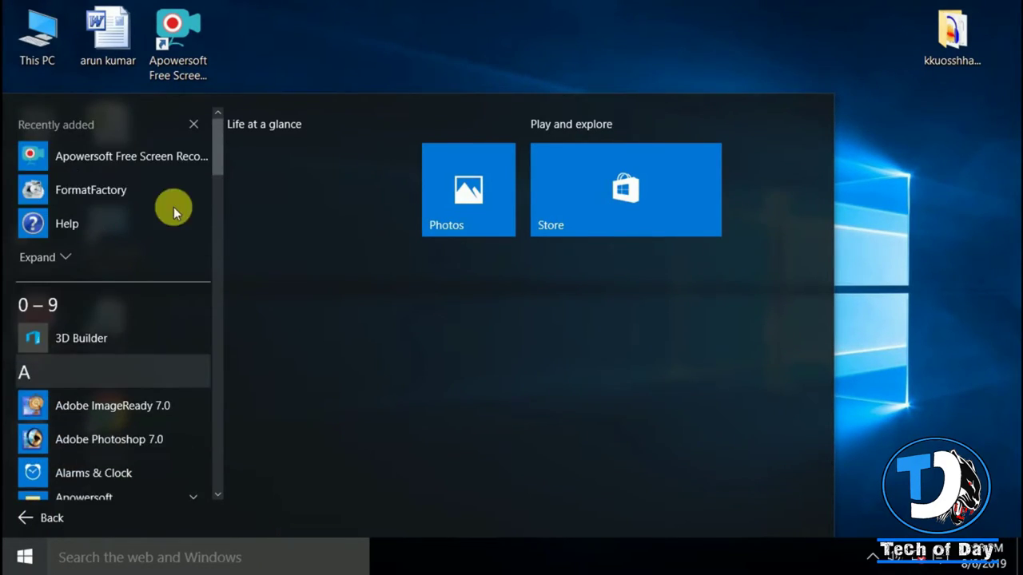
left_click(372, 96)
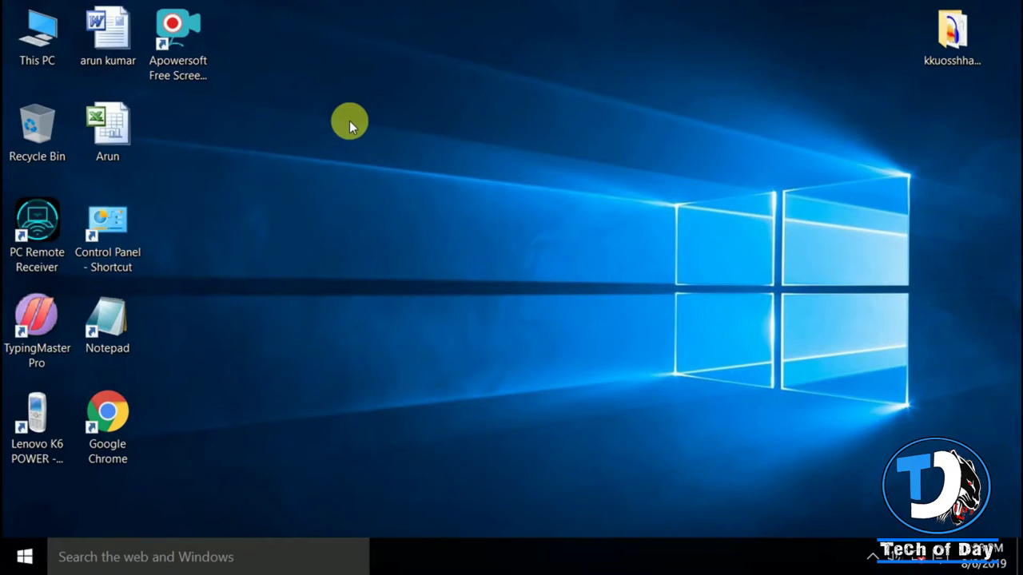